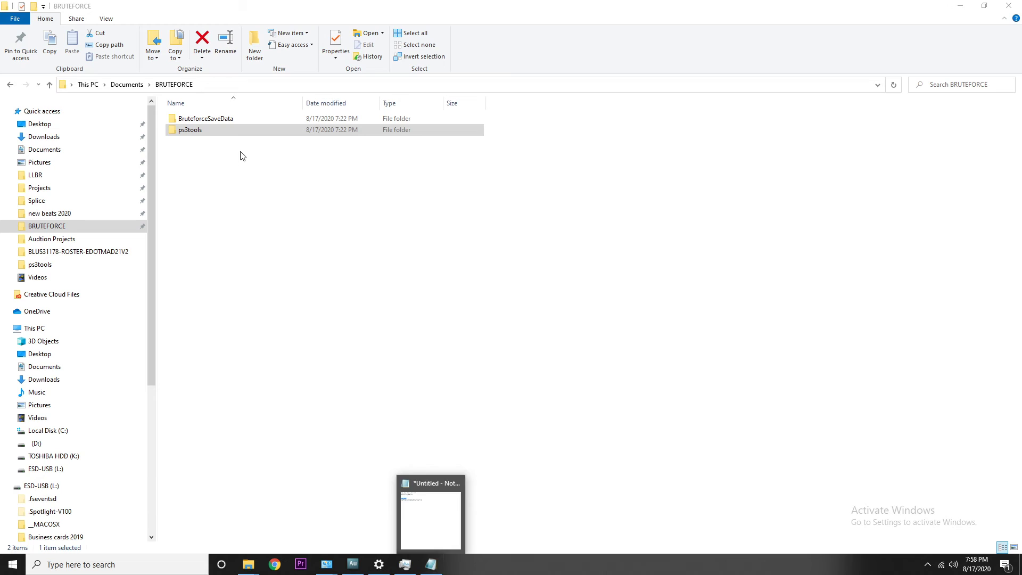
# - Delete the user ID and console ID lines from the Notepad notes, then minimize Notepad
pyautogui.click(202, 127)
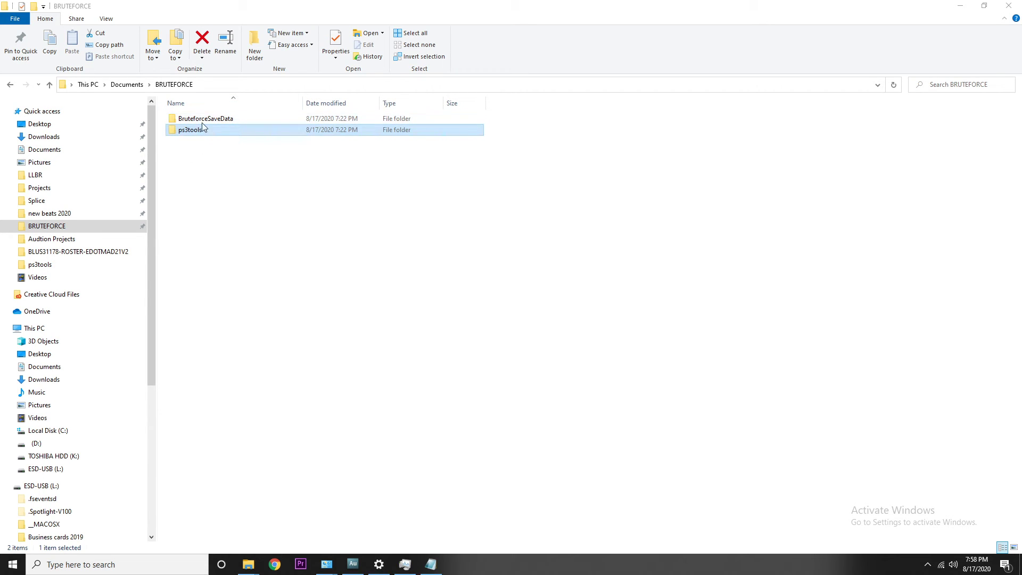
pyautogui.click(435, 571)
pyautogui.moveTo(585, 295); pyautogui.dragTo(430, 280)
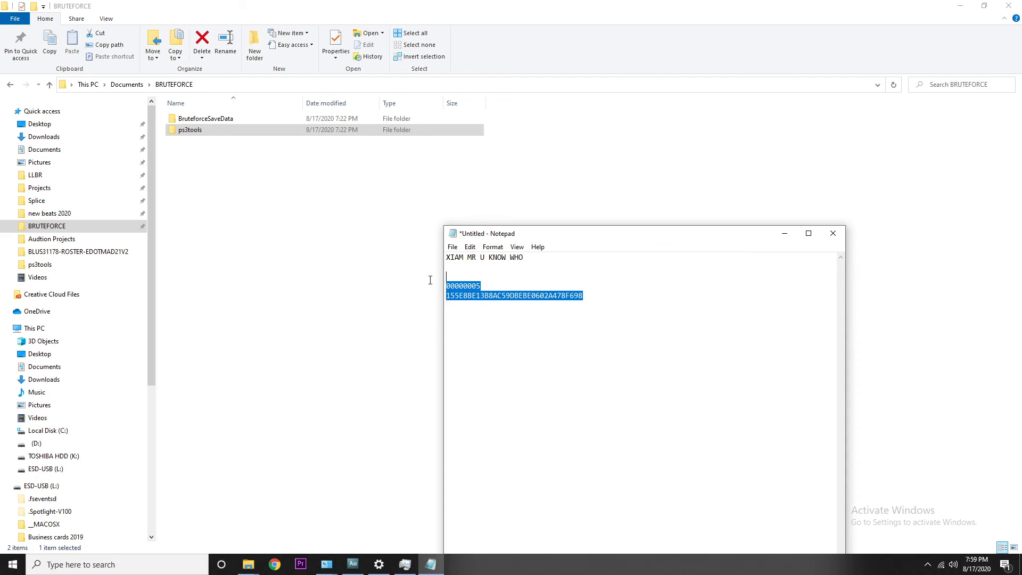
pyautogui.press('BackSpace')
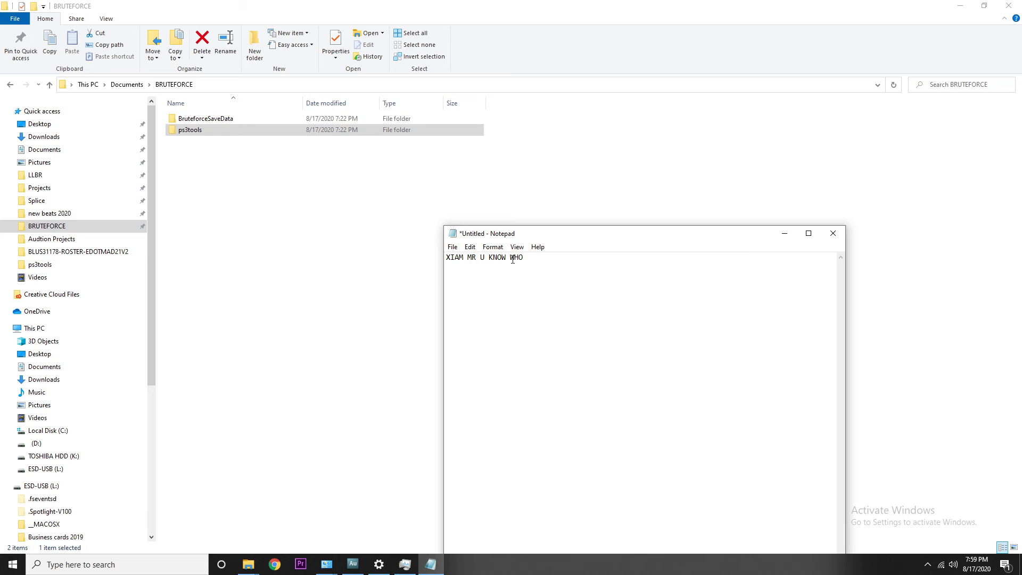
pyautogui.click(786, 234)
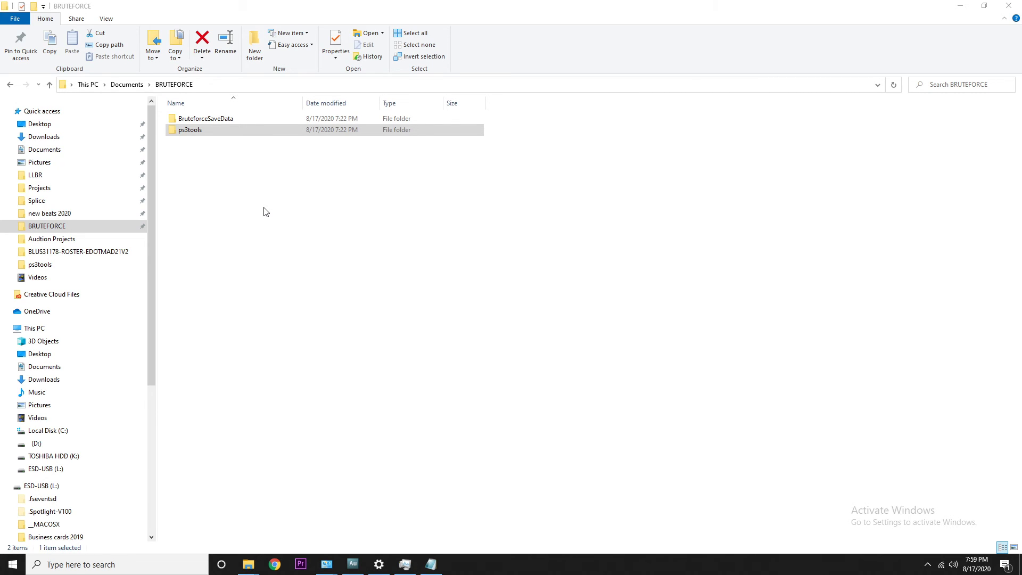
# - Open the BruteforceSaveData folder to list its installer and Msvbvm50.exe
pyautogui.click(200, 125)
pyautogui.doubleClick(199, 124)
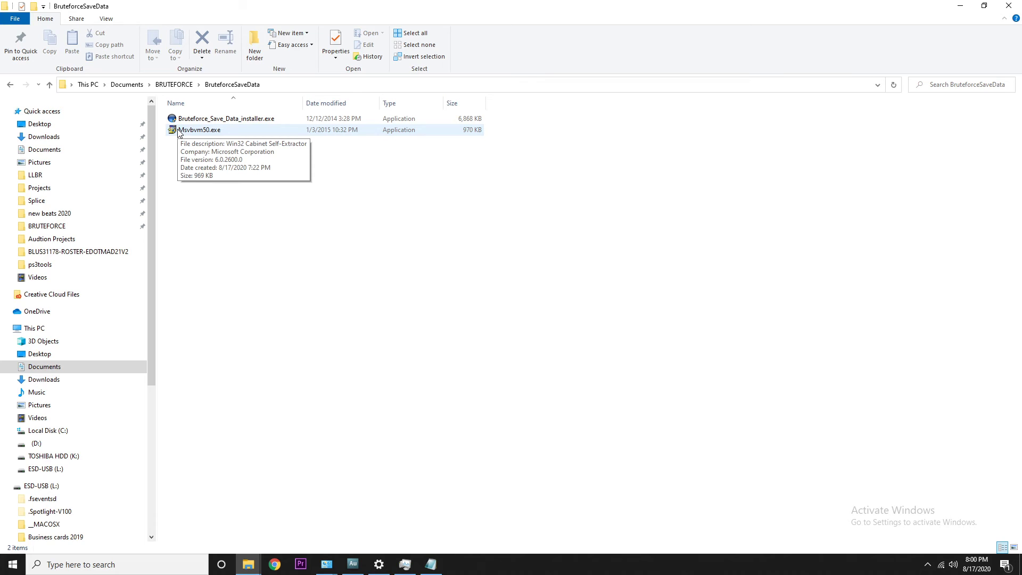
# - Install Bruteforce Save Data 4.7.4 with default location and Start menu folder, launching it afterwards
pyautogui.doubleClick(203, 120)
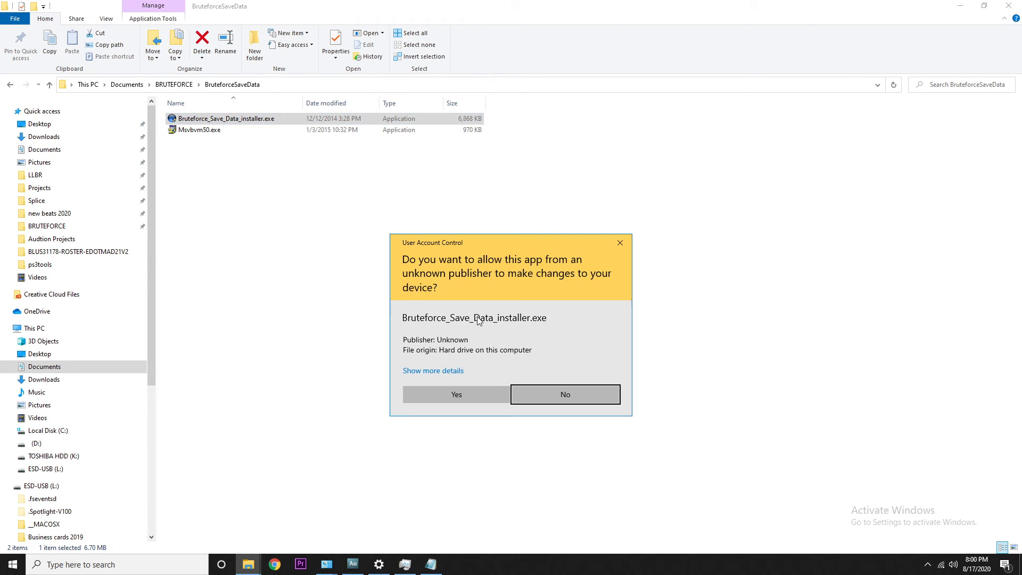
pyautogui.click(478, 390)
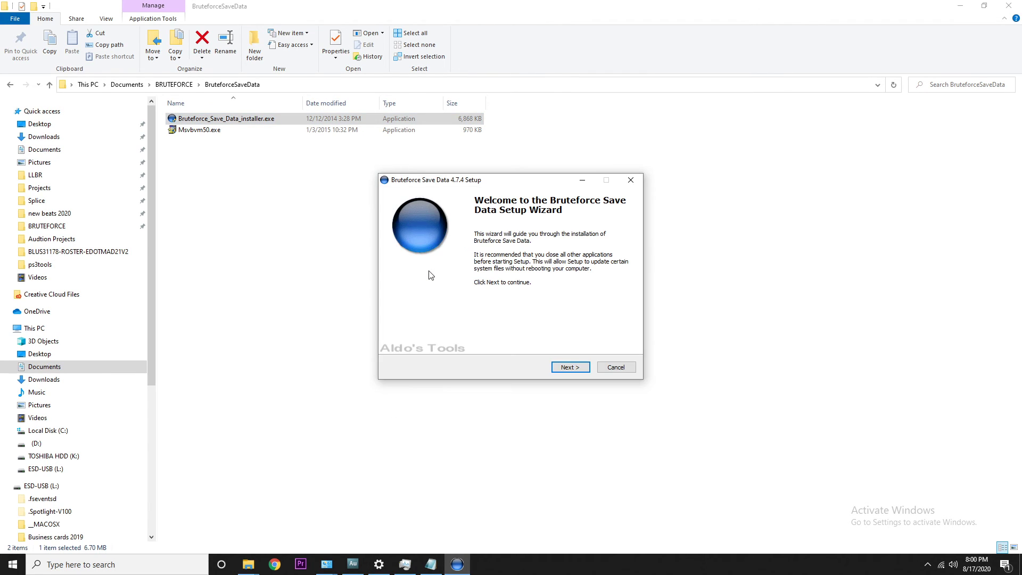
pyautogui.click(571, 369)
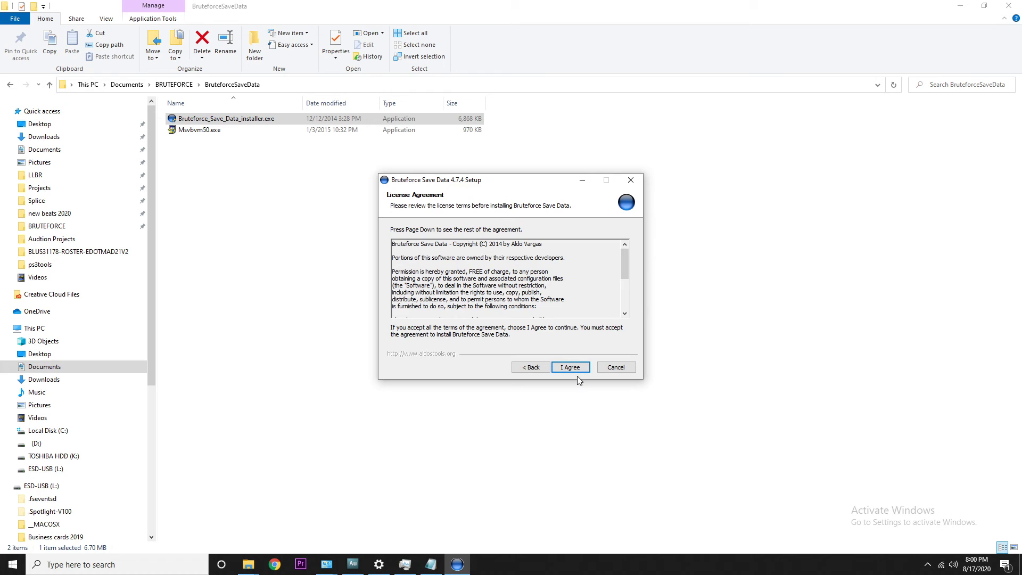
pyautogui.click(576, 371)
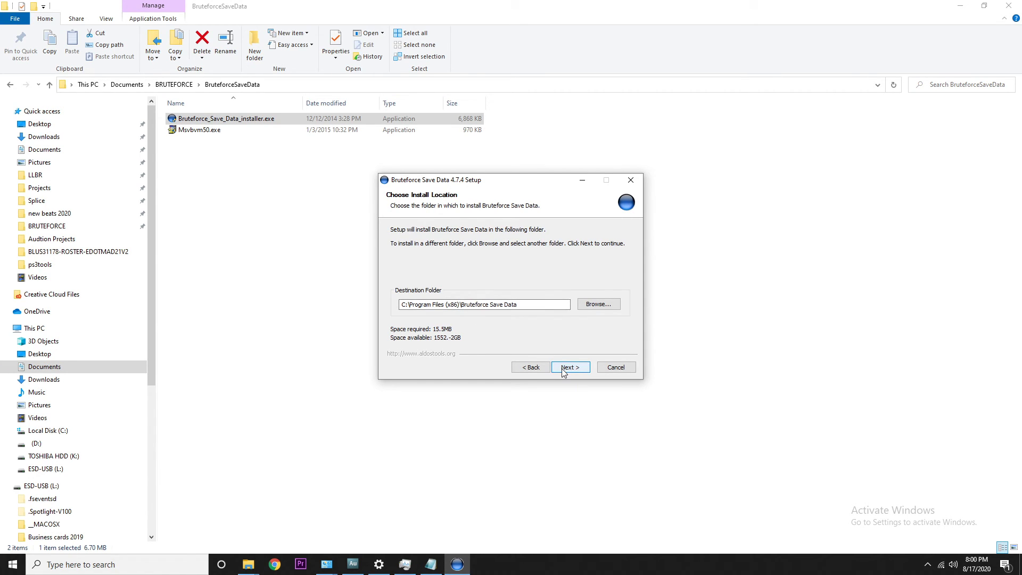
pyautogui.click(564, 368)
pyautogui.click(564, 367)
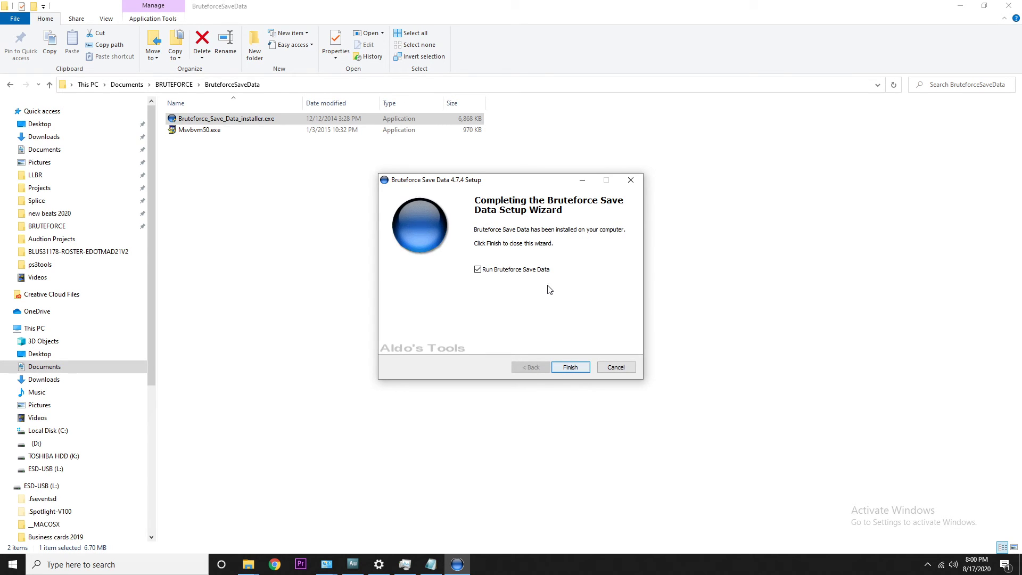
pyautogui.click(582, 371)
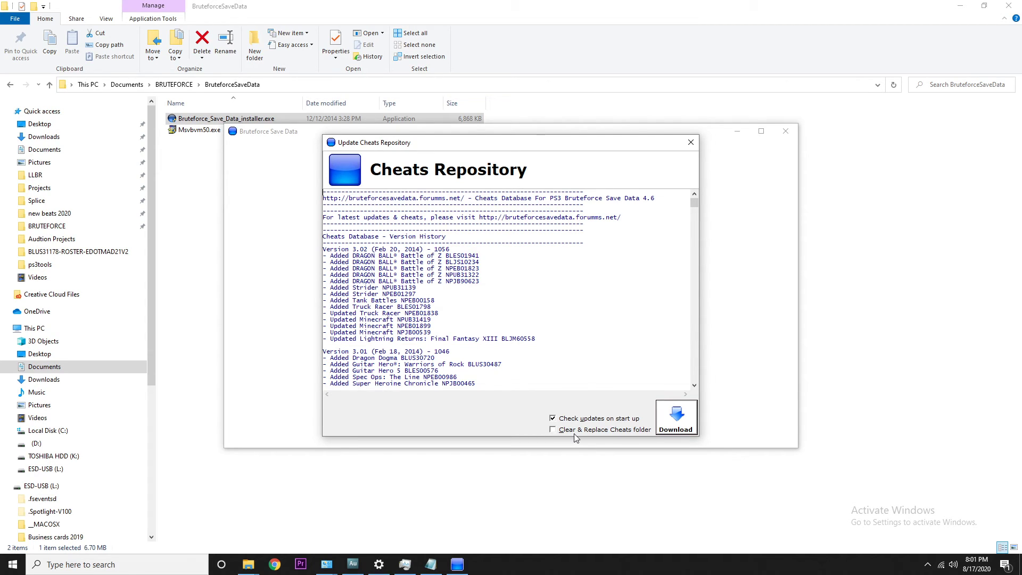
# - Close the cheats repository, move Global Settings aside, and select ps3tools in the BRUTEFORCE folder
pyautogui.click(691, 144)
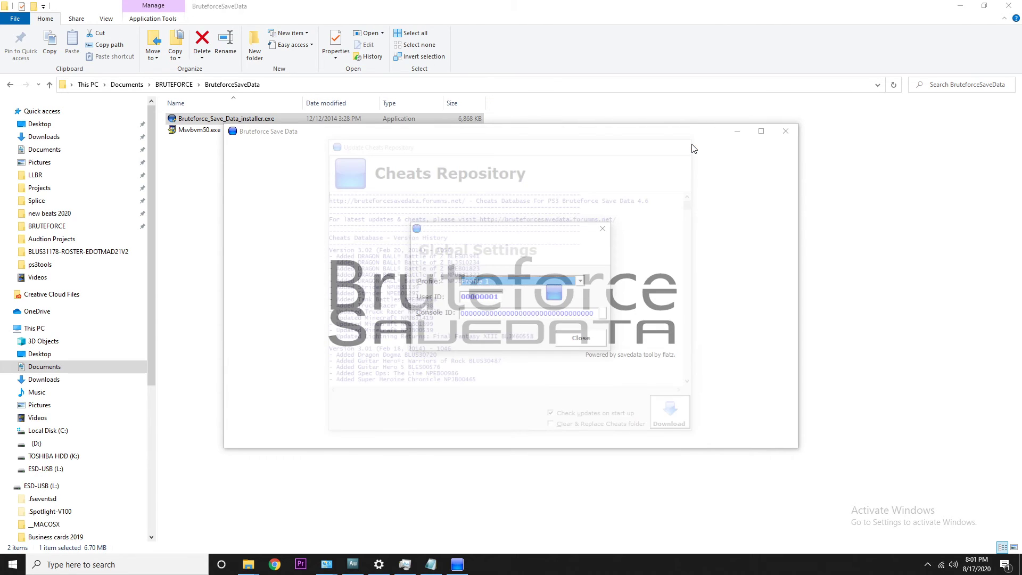
pyautogui.moveTo(532, 237); pyautogui.dragTo(564, 219)
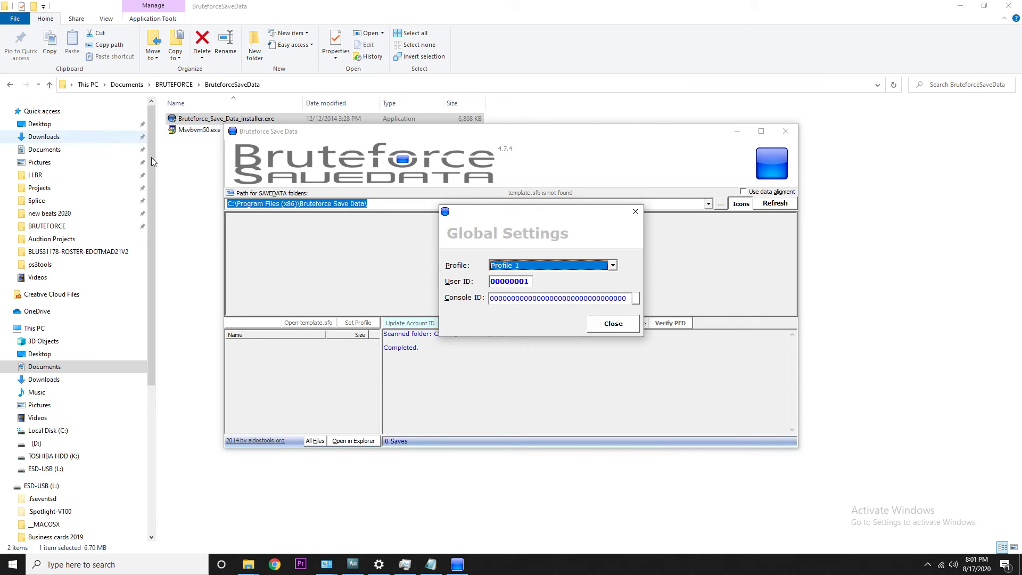
pyautogui.click(194, 195)
pyautogui.click(49, 84)
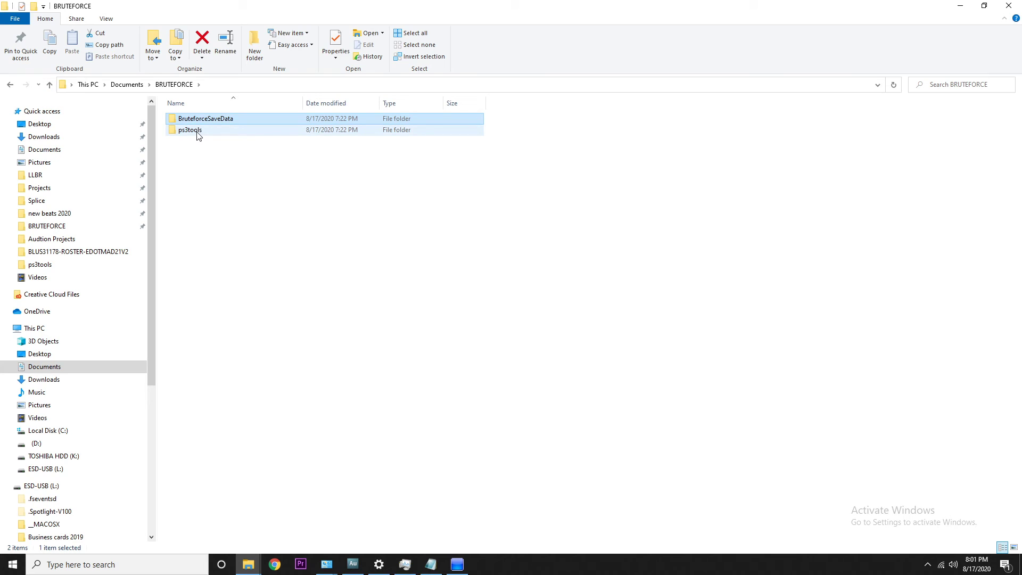
pyautogui.click(197, 135)
# - Install PS3 Tools Collection 2.2.3 into the ps3tools folder, replacing all existing files
pyautogui.doubleClick(197, 135)
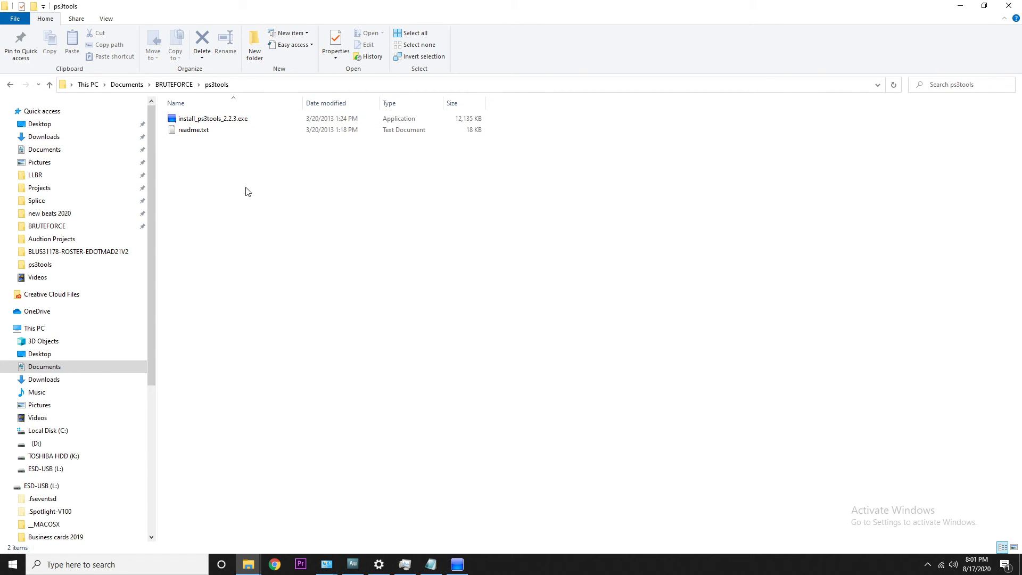
pyautogui.doubleClick(228, 121)
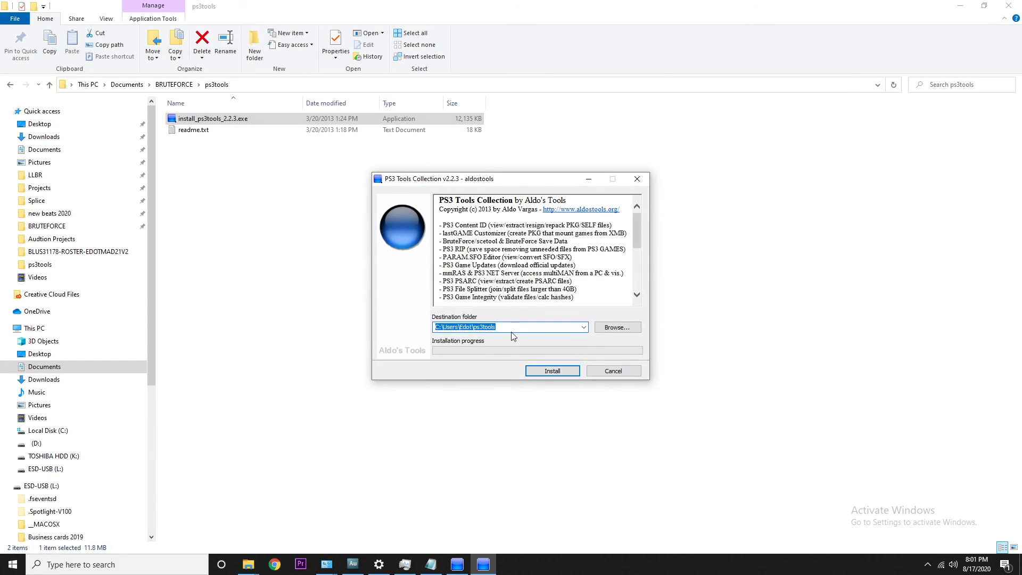
pyautogui.click(554, 376)
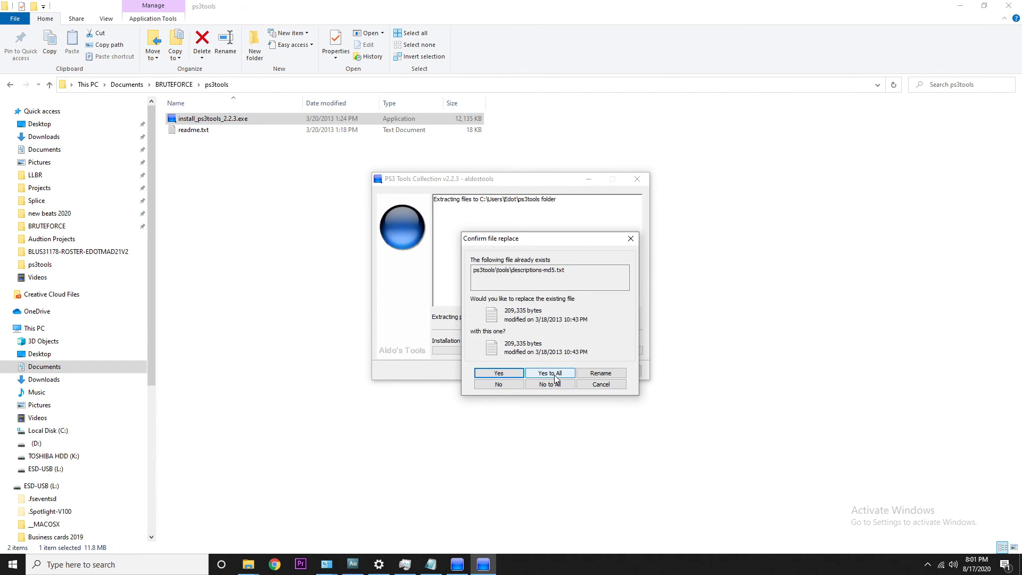
pyautogui.click(554, 375)
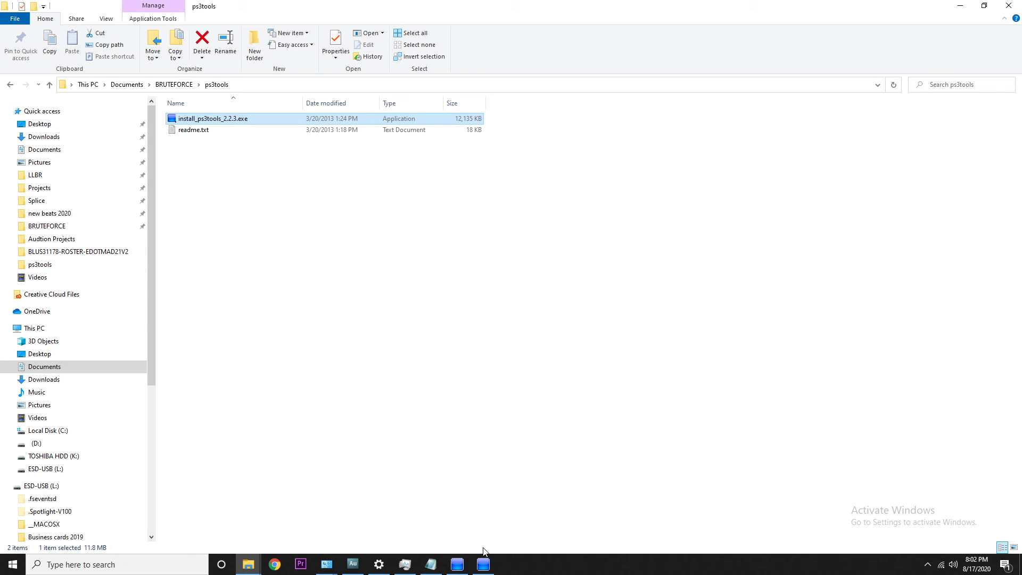
# - Bring up the PS3 Tools launcher, move it aside, and start the PARAM.SFO Editor
pyautogui.click(482, 565)
pyautogui.moveTo(281, 86); pyautogui.dragTo(510, 170)
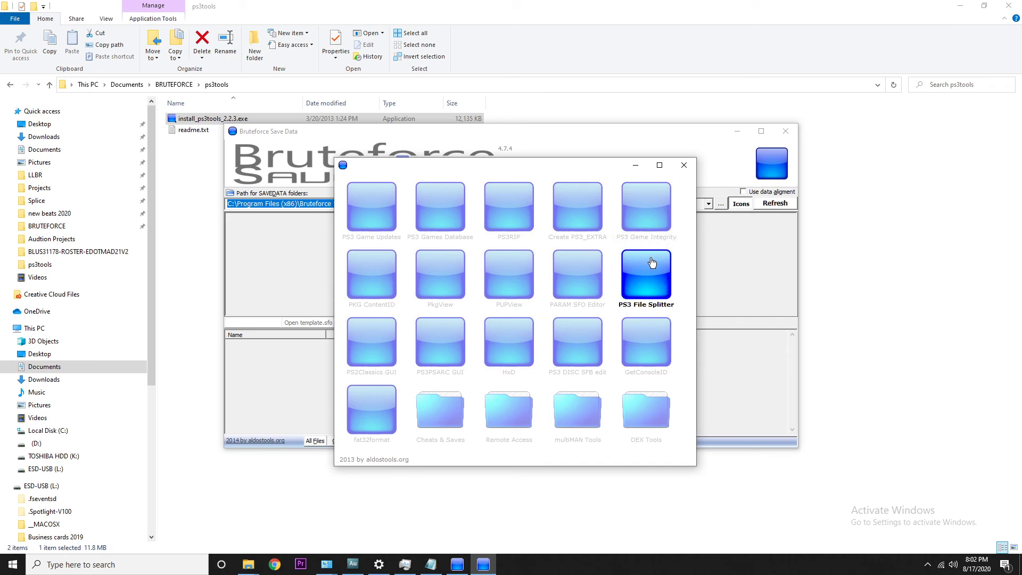
pyautogui.click(592, 285)
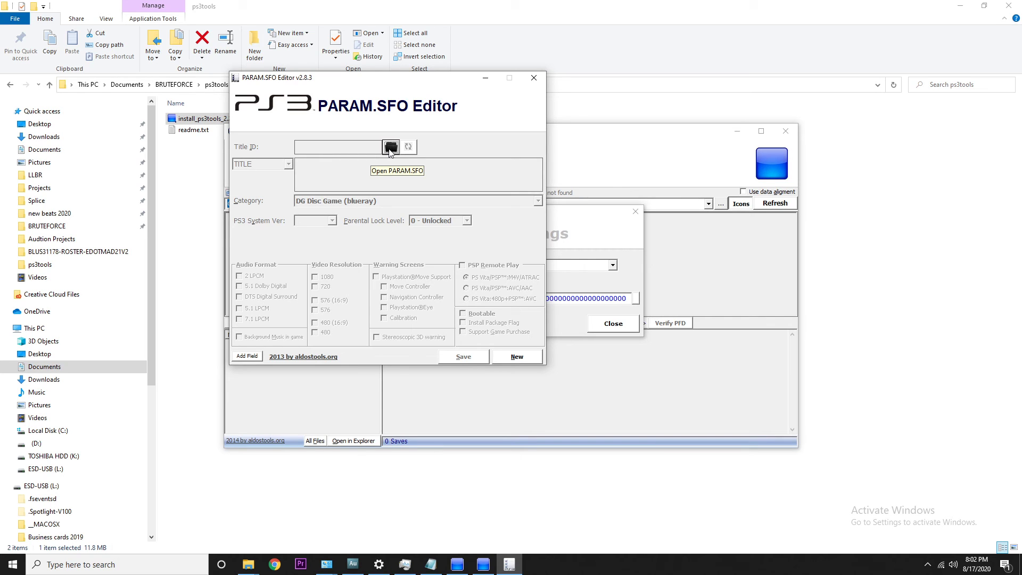
# - Browse to PS3/SAVEDATA/BLUS31178-ROSTER-EDOTMAD21V2 in the Madden Rosters folder and load its PARAM.SFO
pyautogui.click(390, 148)
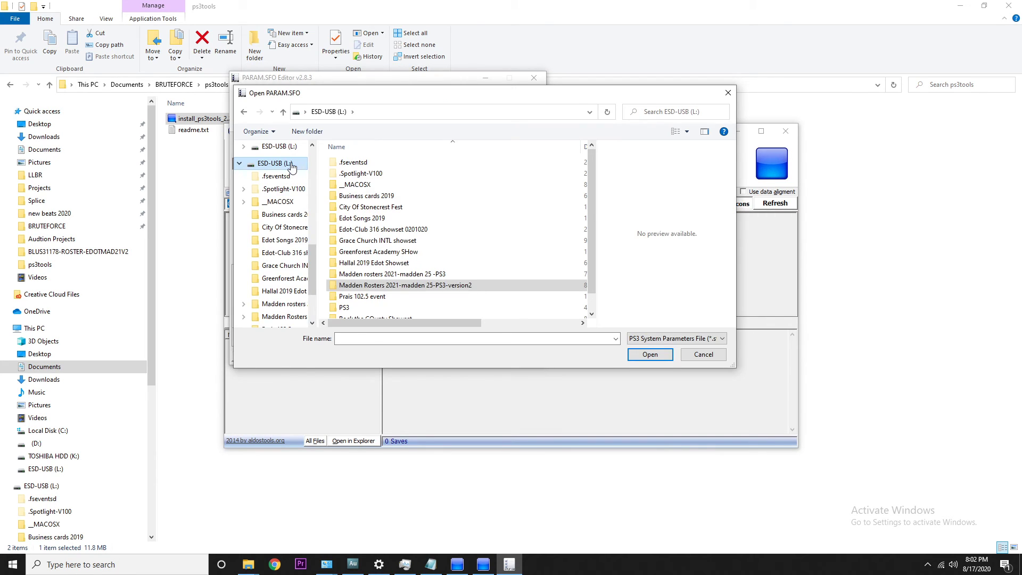
pyautogui.scroll(-1, 368, 288)
pyautogui.scroll(1, 368, 287)
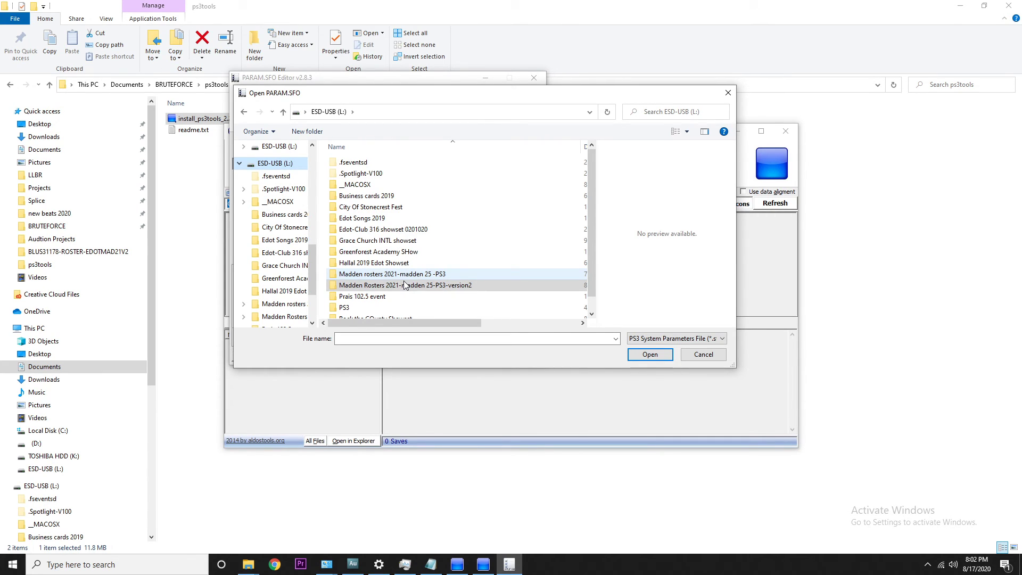
pyautogui.doubleClick(405, 286)
pyautogui.doubleClick(353, 163)
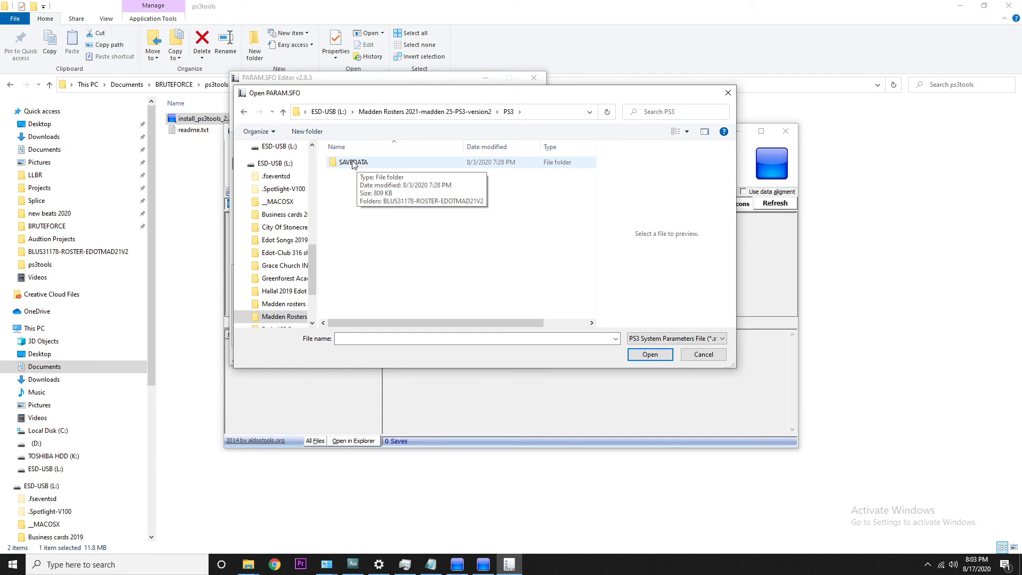
pyautogui.doubleClick(353, 163)
pyautogui.doubleClick(372, 163)
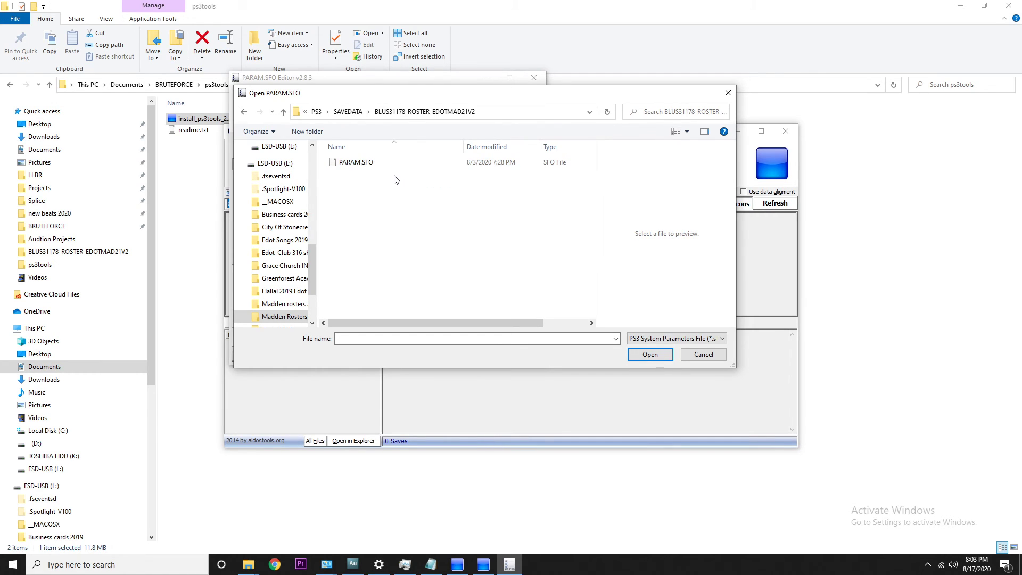
pyautogui.doubleClick(357, 167)
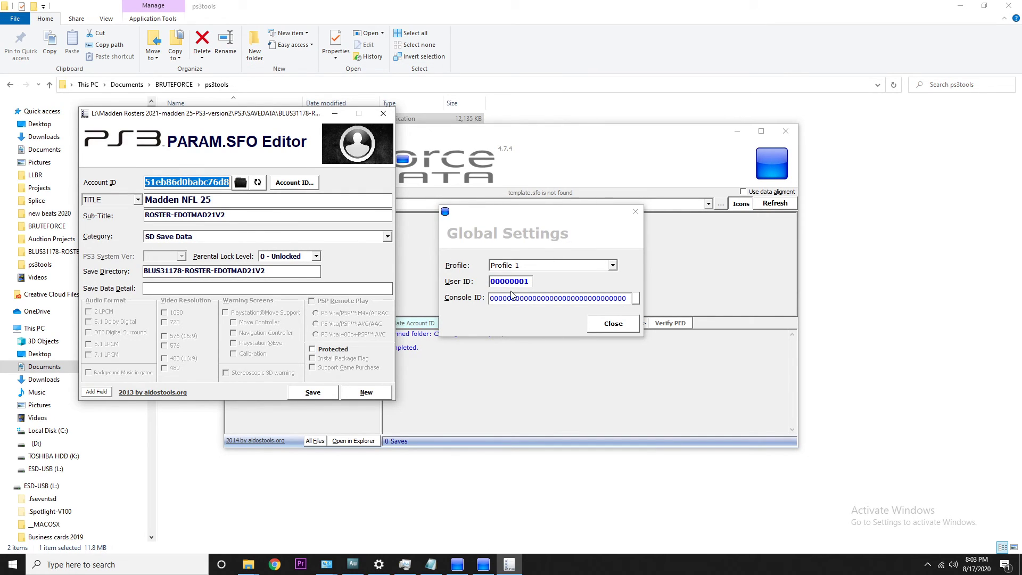
# - Show and read the save's PARAMS:UserID1 value, 00000005, in the PARAM.SFO Editor
pyautogui.click(129, 201)
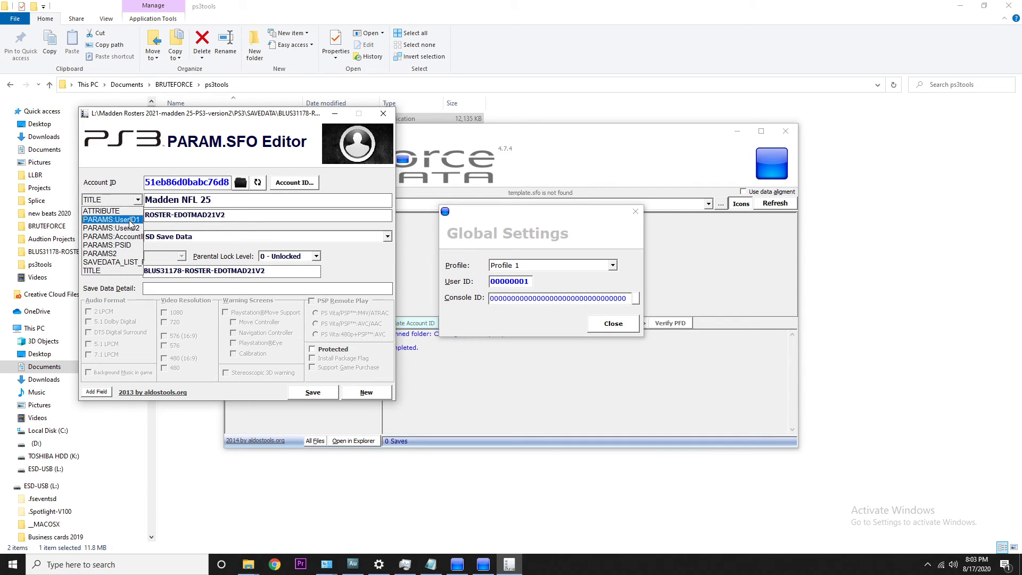
pyautogui.click(129, 220)
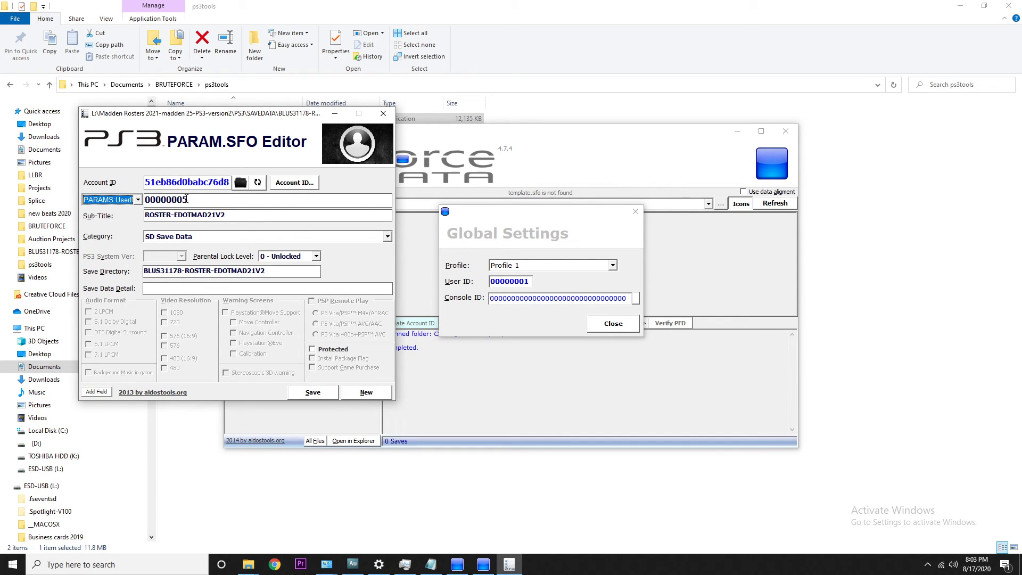
pyautogui.moveTo(145, 200); pyautogui.dragTo(185, 201)
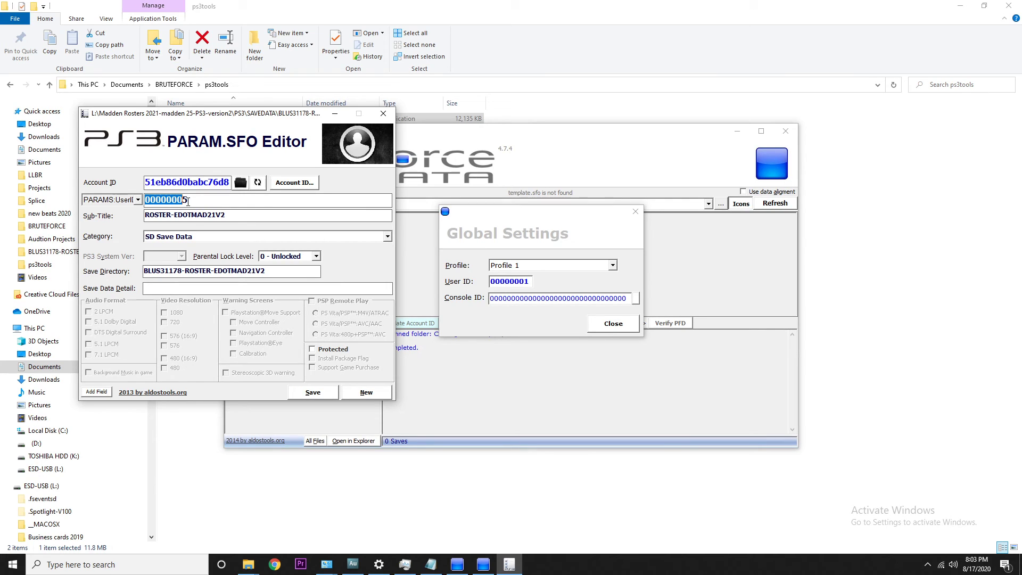
pyautogui.click(179, 144)
pyautogui.click(137, 201)
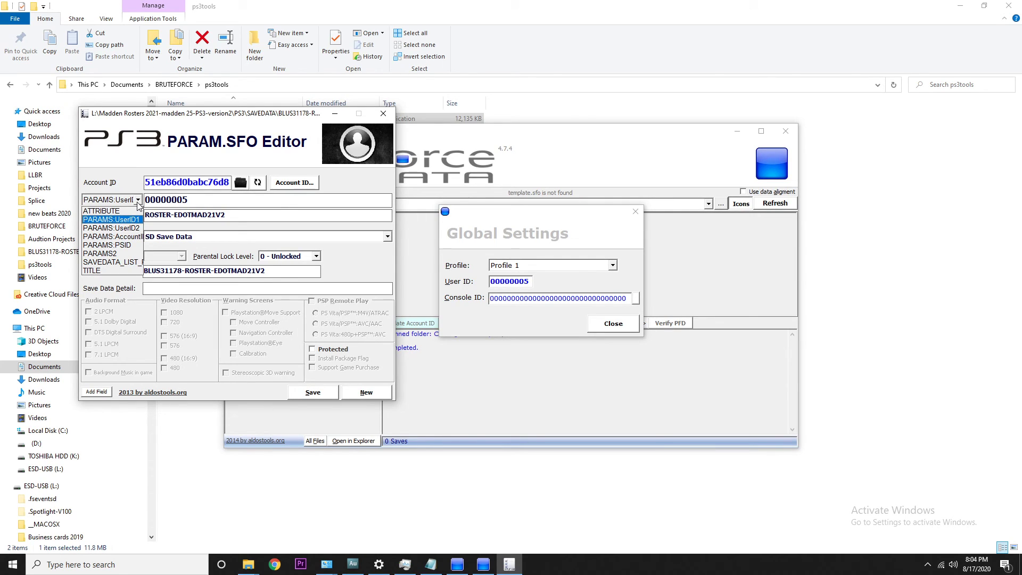
# - Copy the save's PARAMS:PSID value and paste it over the all-zero Console ID
pyautogui.click(106, 245)
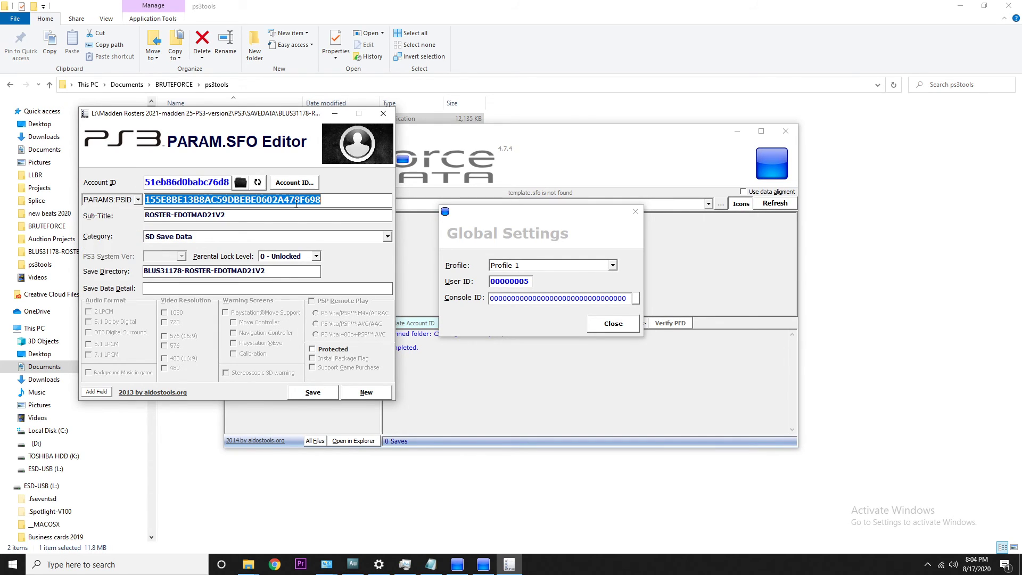
pyautogui.rightClick(296, 204)
pyautogui.click(320, 240)
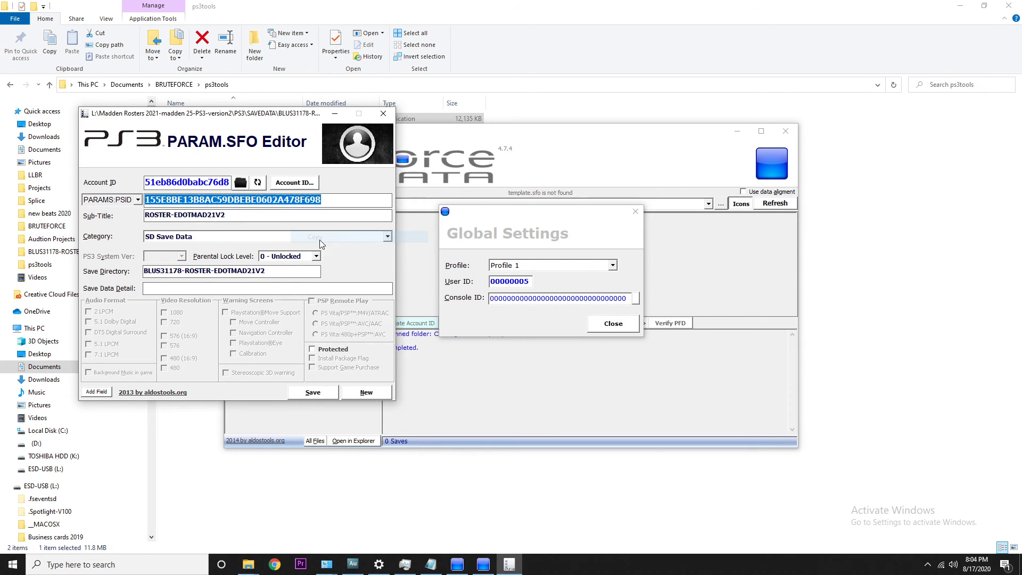
pyautogui.moveTo(490, 298); pyautogui.dragTo(515, 299)
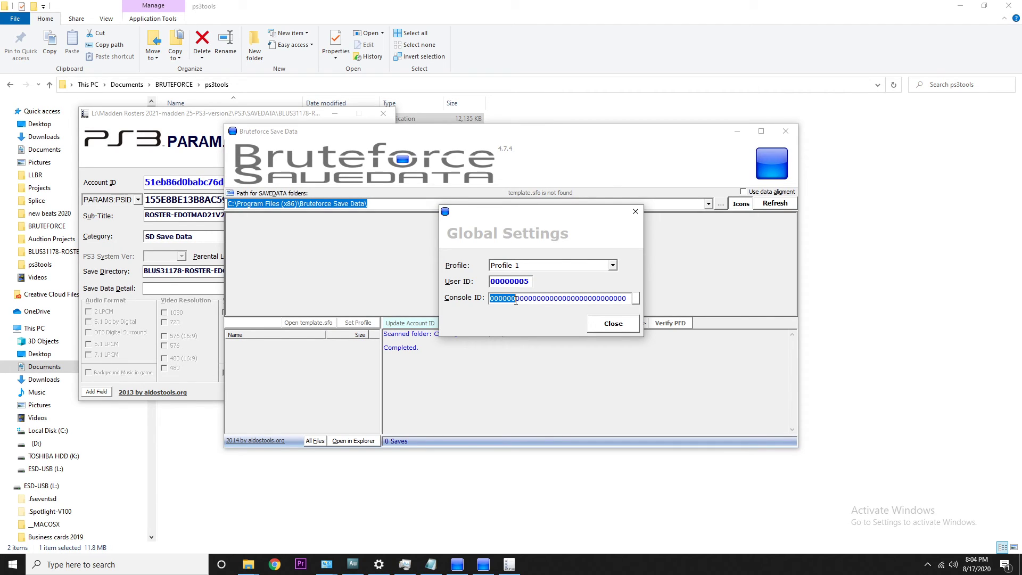
pyautogui.hotkey('ctrl', 'v')
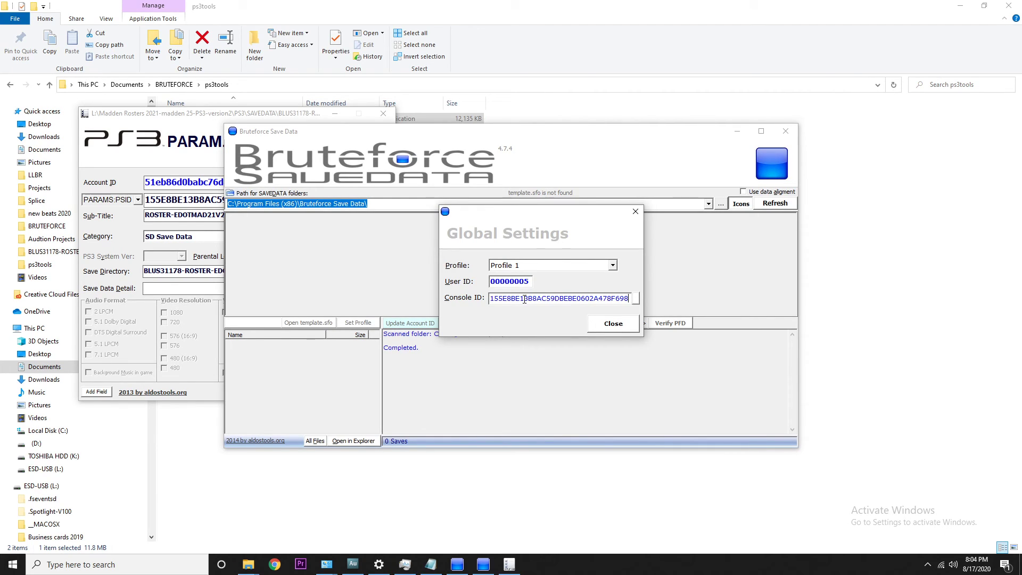
pyautogui.click(614, 323)
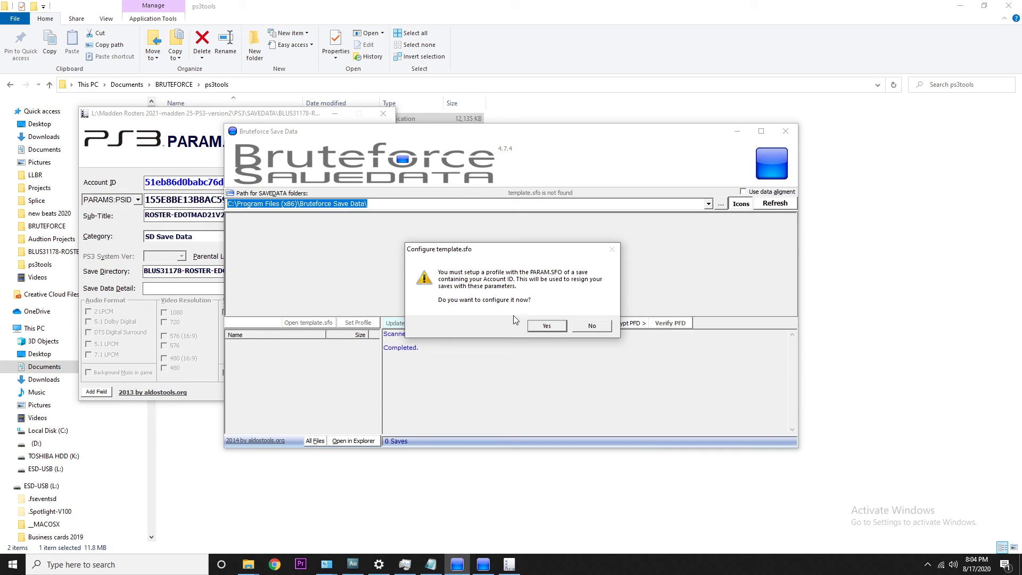
# - Agree to configure template.sfo, opening the PARAM.SFO chooser for Profile 0
pyautogui.click(544, 324)
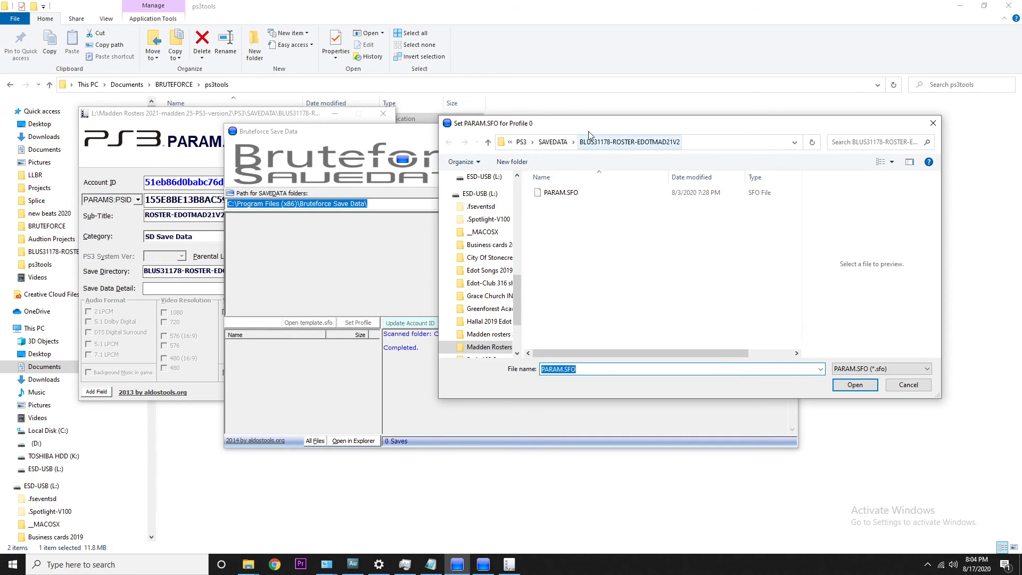
# - Load PARAM.SFO from ESD-USB's Madden Rosters BLUS31178-ROSTER-EDOTMAD21V2 save folder into Profile 0
pyautogui.click(481, 194)
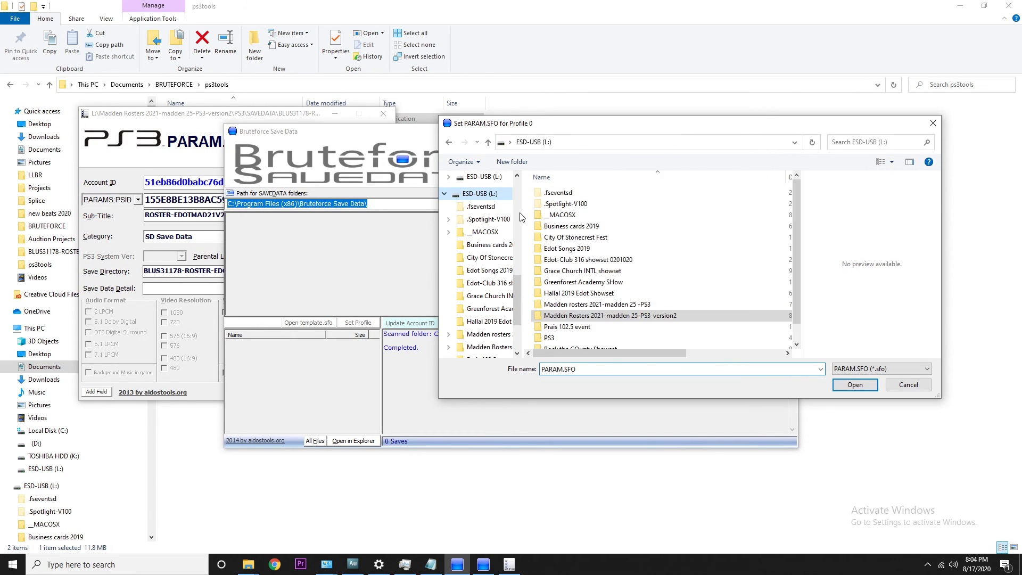
pyautogui.doubleClick(570, 317)
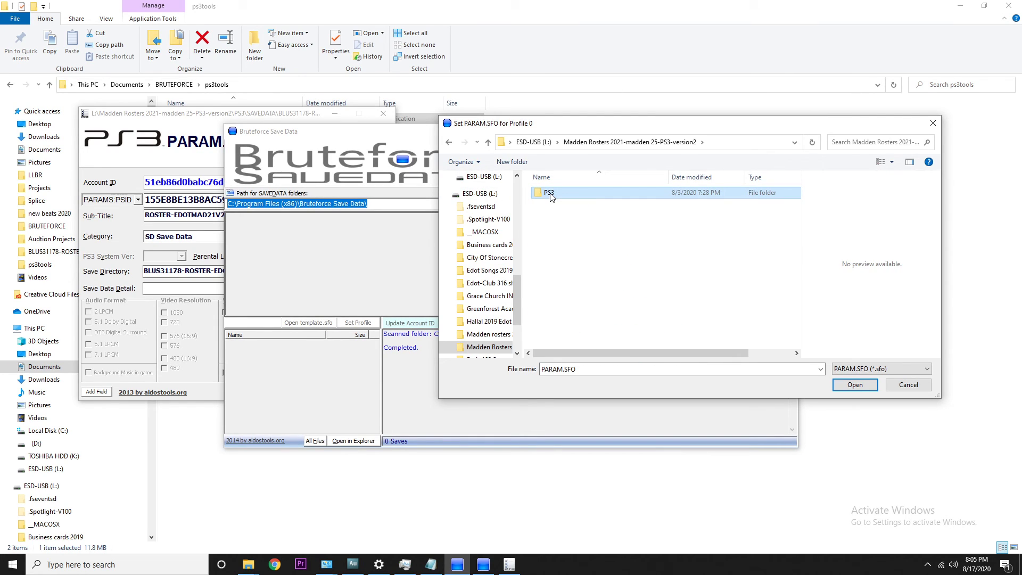
pyautogui.doubleClick(550, 194)
pyautogui.doubleClick(557, 195)
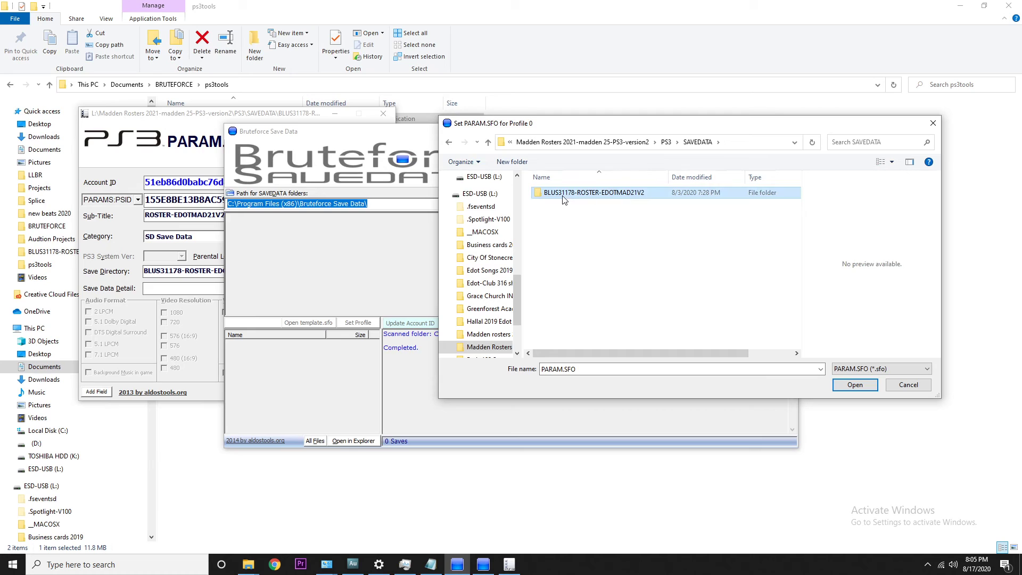
pyautogui.doubleClick(564, 199)
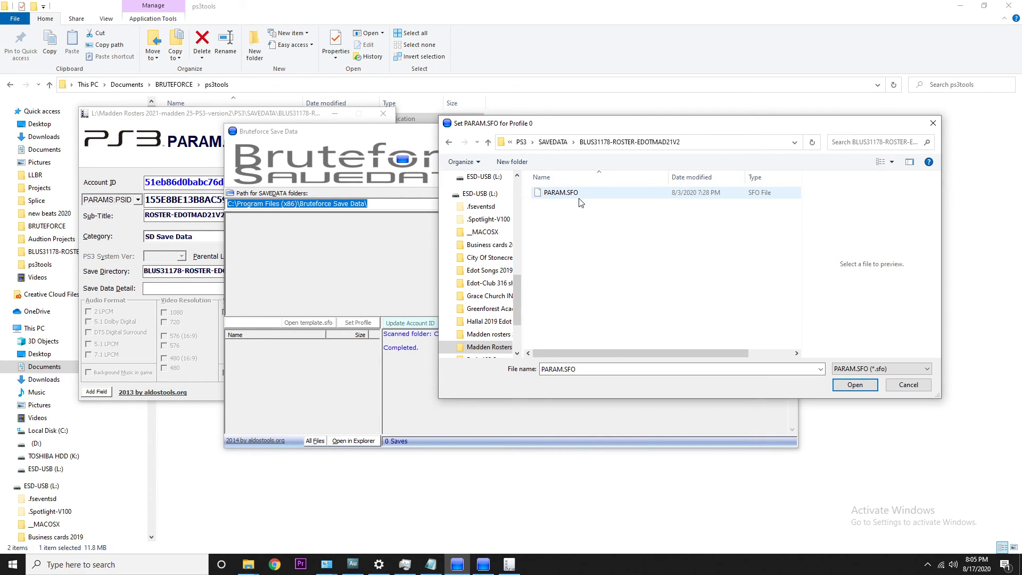
pyautogui.doubleClick(564, 193)
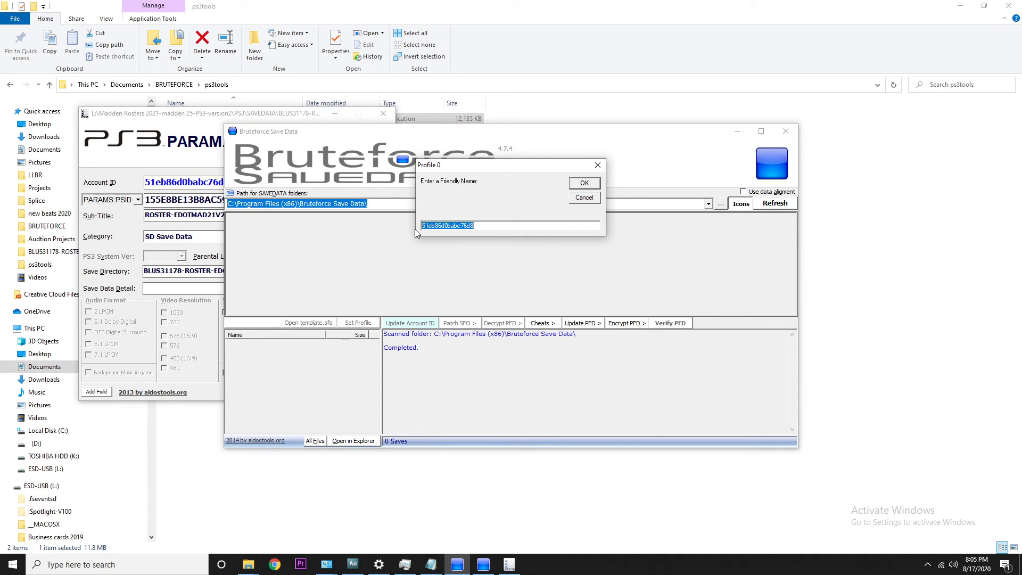
# - Accept the prefilled account-ID friendly name to create Profile 0
pyautogui.press('Return')
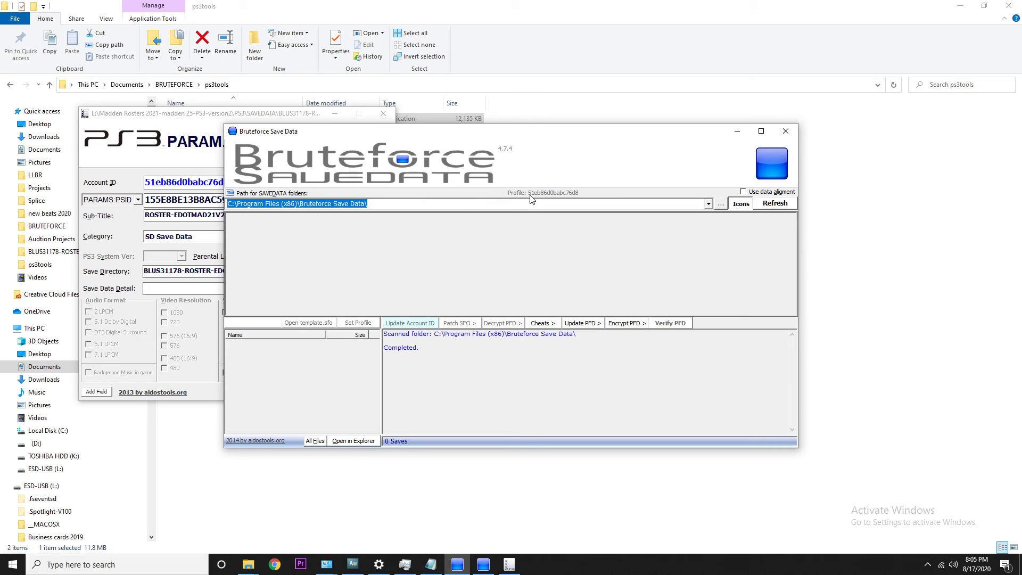
# - Maximize the main window and set the save list to details view
pyautogui.click(761, 132)
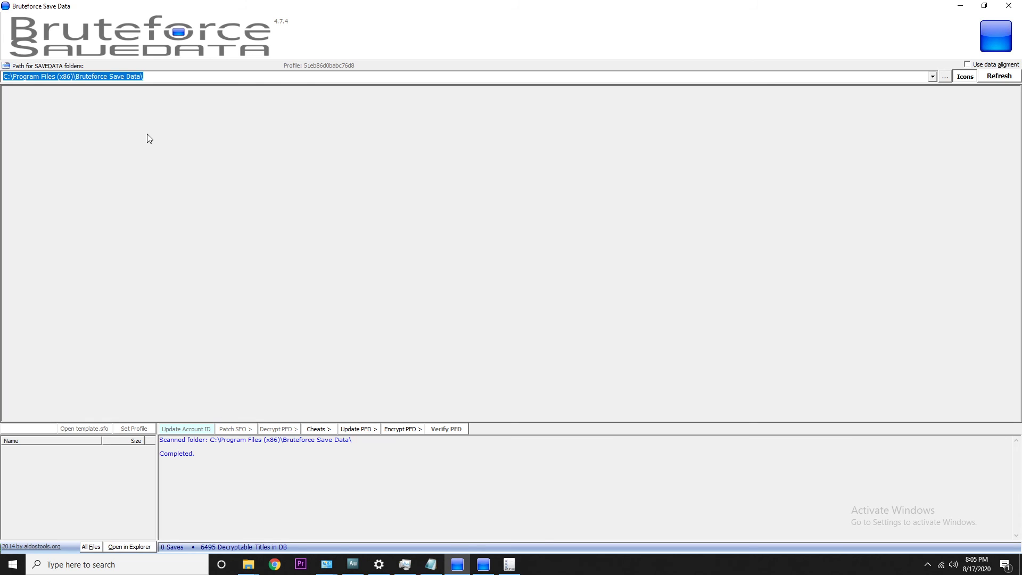
pyautogui.click(967, 77)
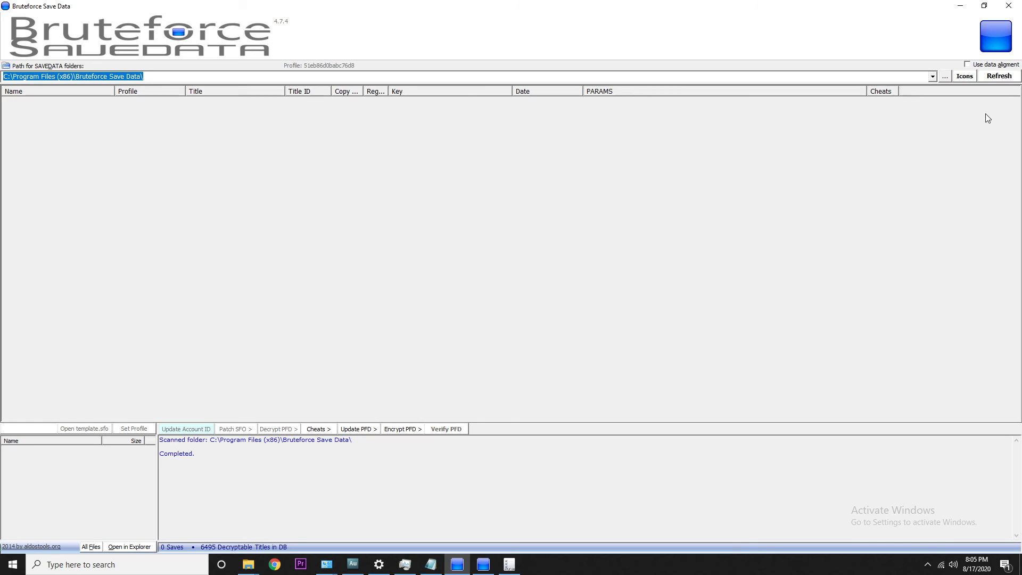
pyautogui.click(969, 78)
pyautogui.click(969, 78)
# - Open Browse For Folder for the SAVEDATA path and scroll up through the folder tree
pyautogui.click(945, 77)
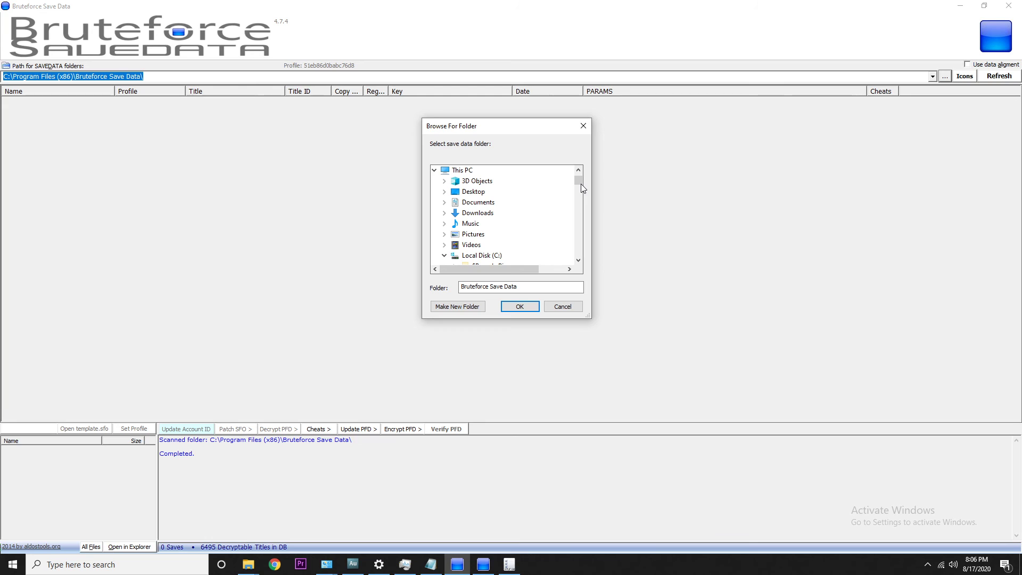
pyautogui.moveTo(579, 181); pyautogui.dragTo(582, 198)
pyautogui.scroll(1, 485, 224)
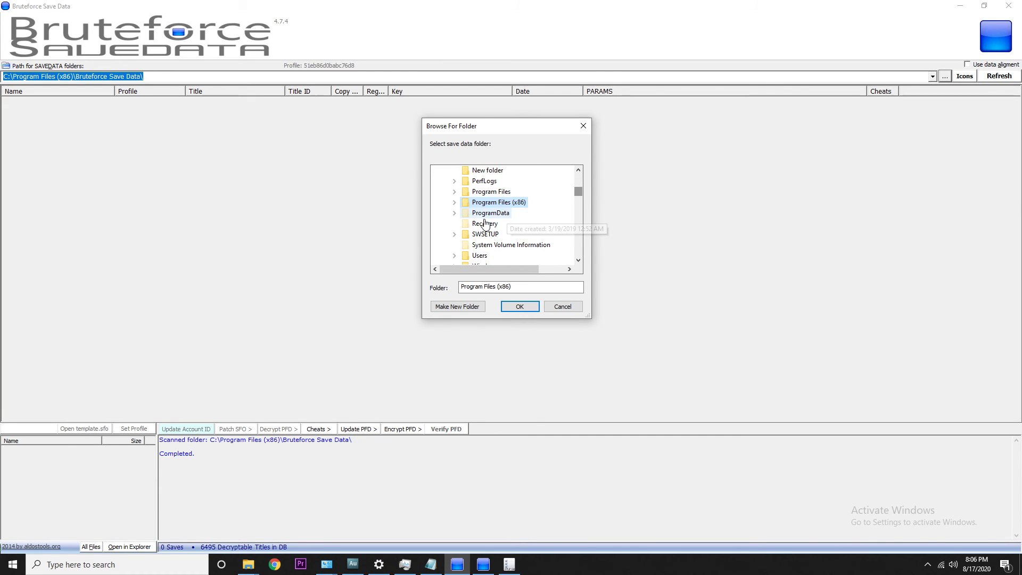